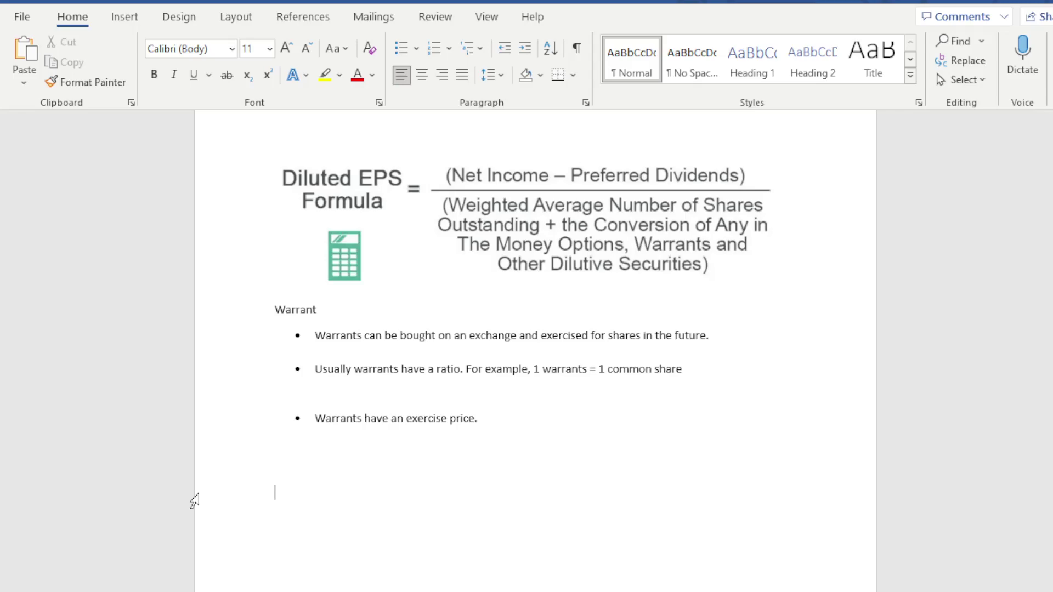
Write the line 'ipob→open', letting AutoCorrect turn '--->' into an arrow.
text(ipob)
text(---)
text(>op)
text(en)
key(Return)
key(Return)
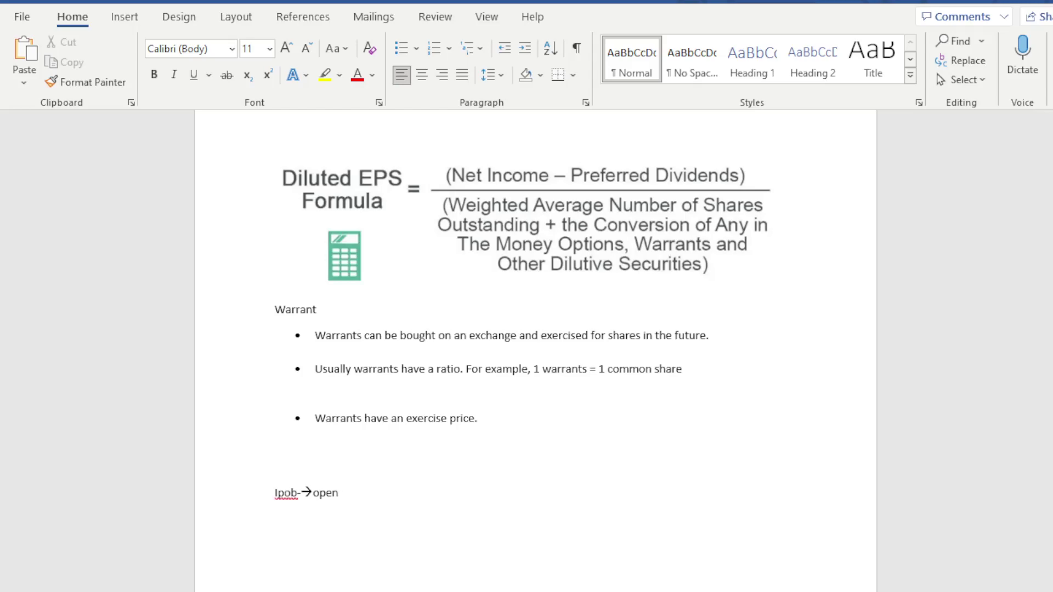
Add an 'ipob-w' line with '$4' beneath it.
text(ipob-w)
key(Return)
text(4)
key(Home)
text($)
Bring up the open door warrant PDF at 125% zoom to read the $11.50-per-share clause.
click(932, 378)
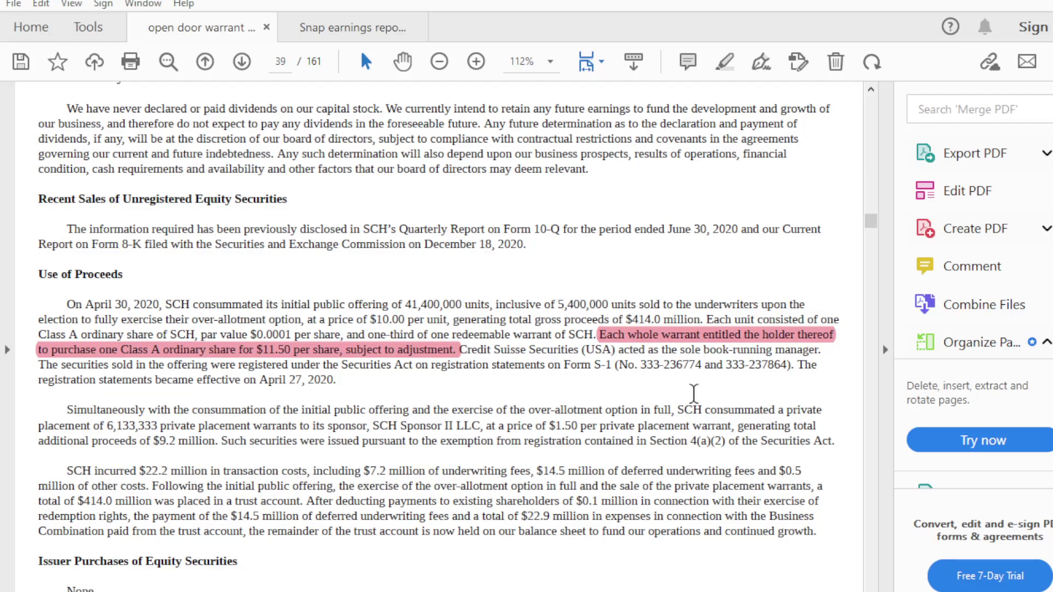
click(476, 61)
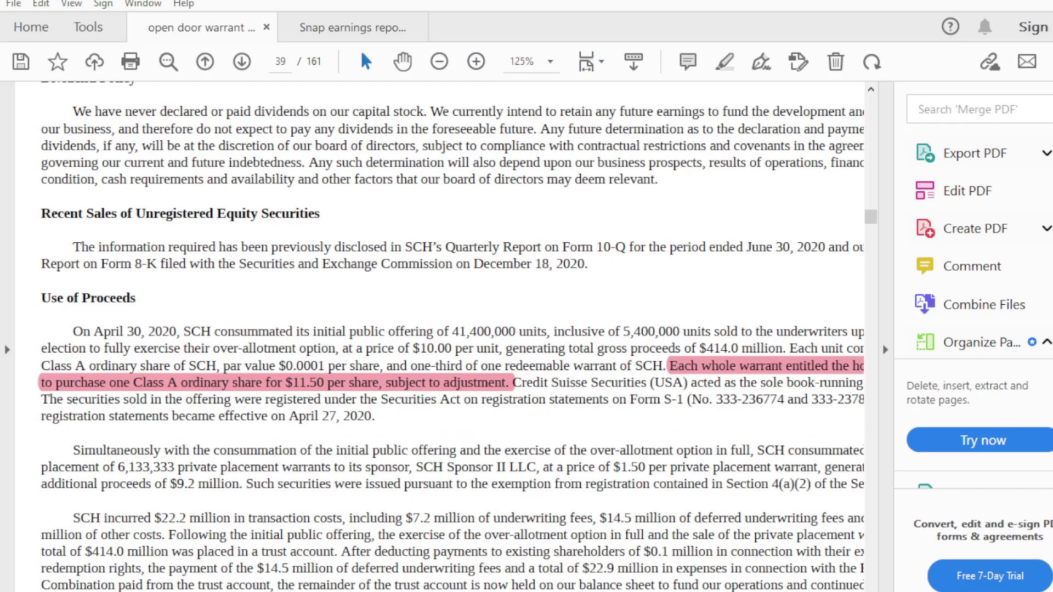
scroll(439, 336, right, 3)
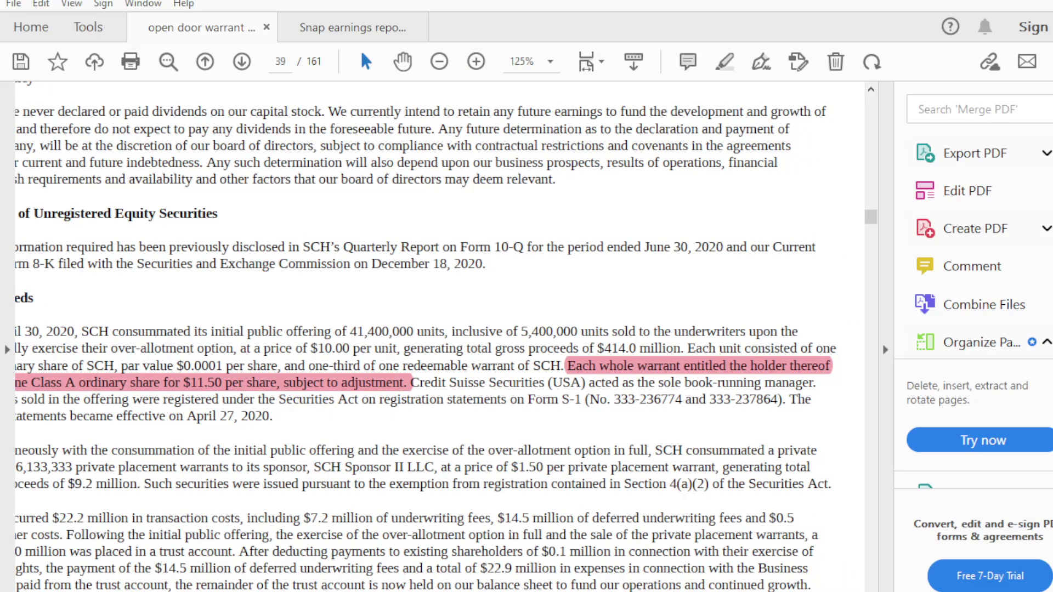
scroll(439, 336, left, 3)
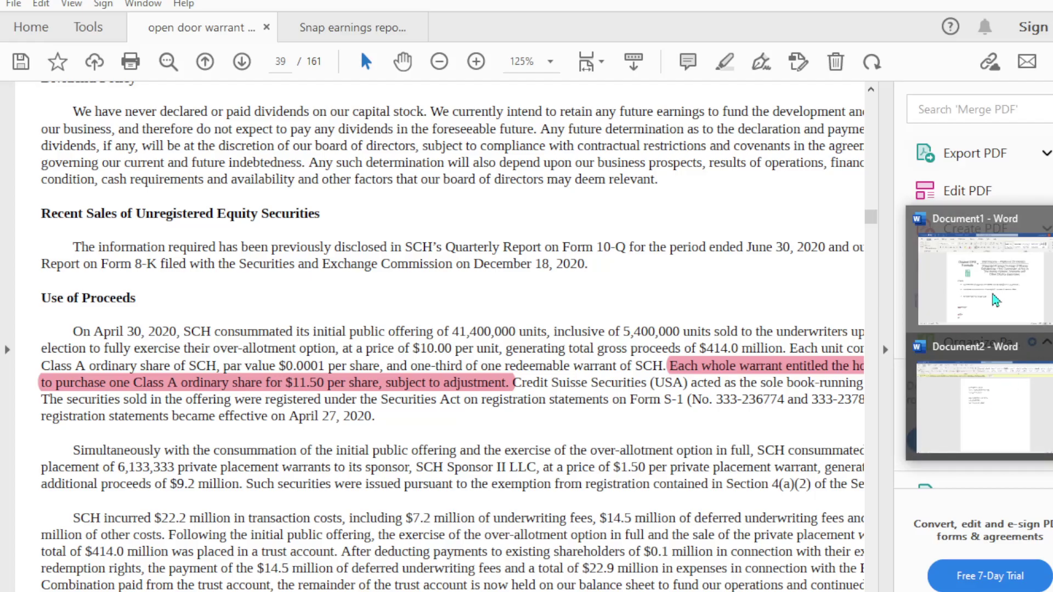
Back in Word, add '$11.50' on a new line under '$4' and open a line below it.
click(981, 268)
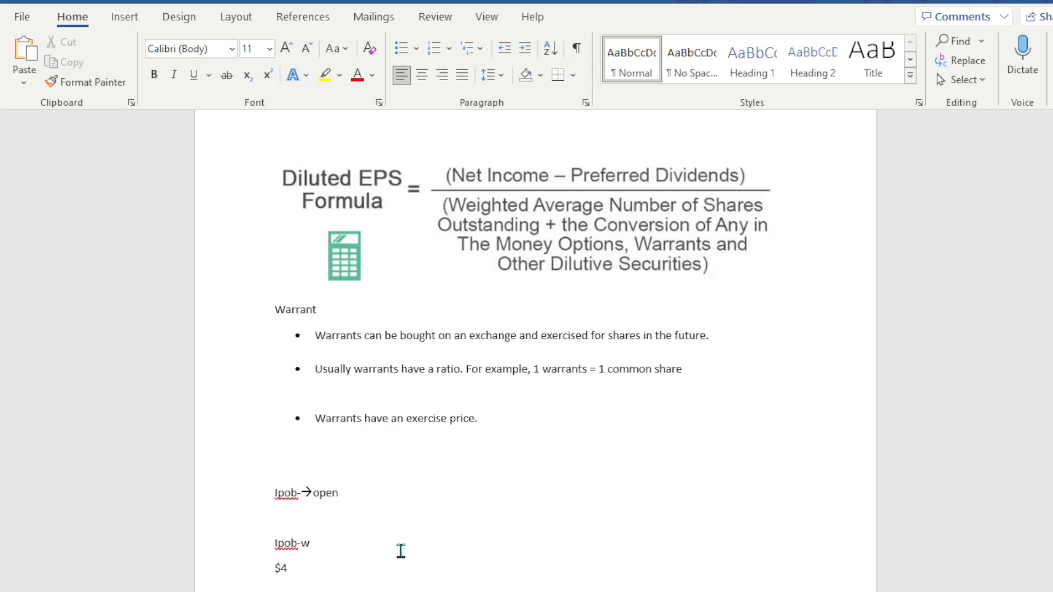
drag(320, 545, 277, 543)
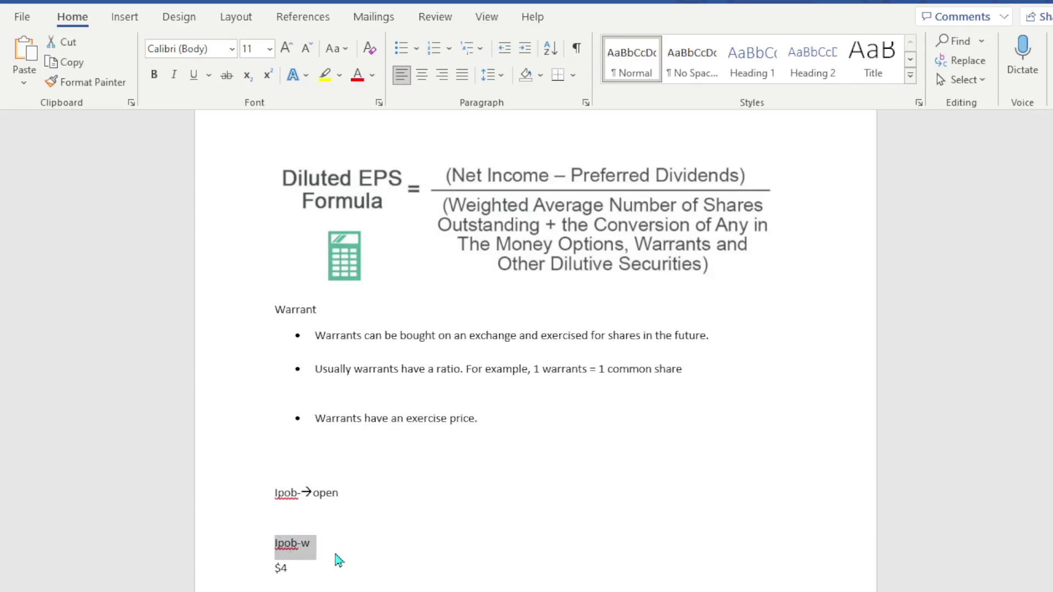
click(337, 558)
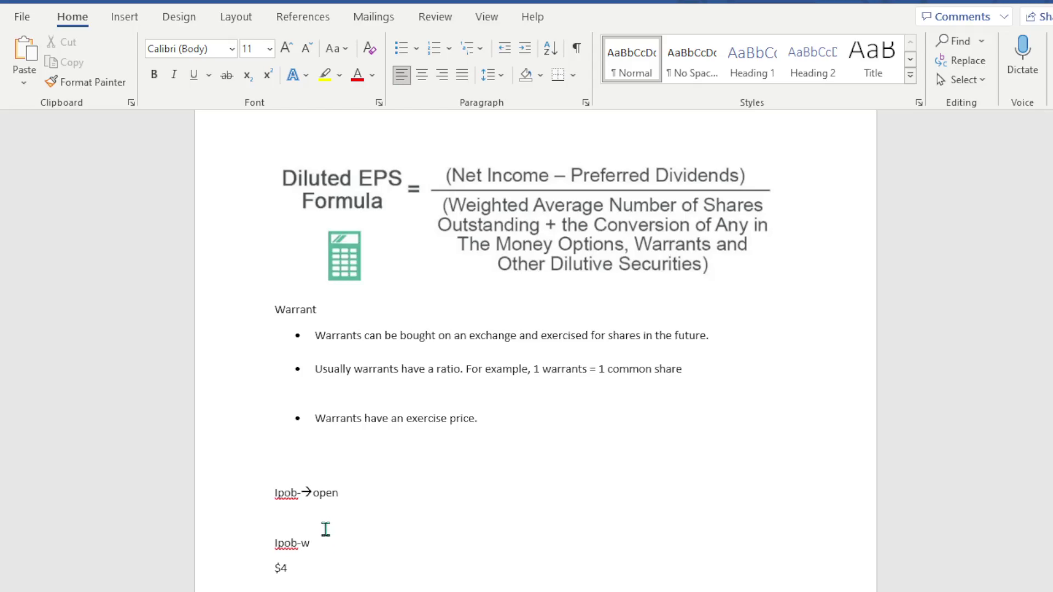
mouse_move(291, 562)
drag(328, 545, 265, 548)
click(365, 560)
key(Return)
text($11.50)
key(Return)
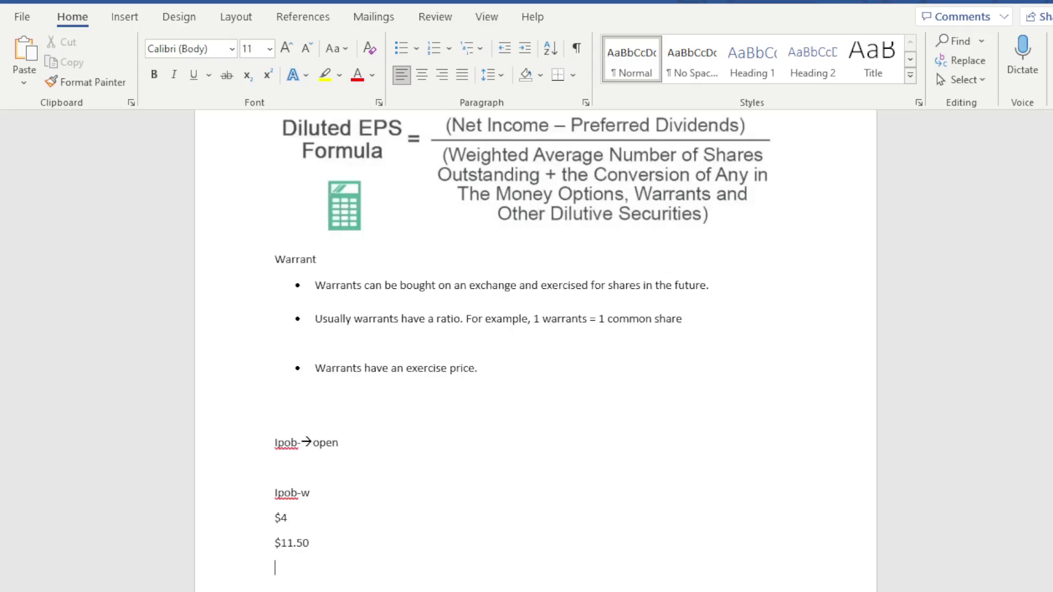
Type the total '=$15.50' below '$11.50'.
text(=$15.50)
Reopen the open door warrant PDF and reread the highlighted $11.50 exercise sentence.
mouse_move(1050, 383)
click(1001, 393)
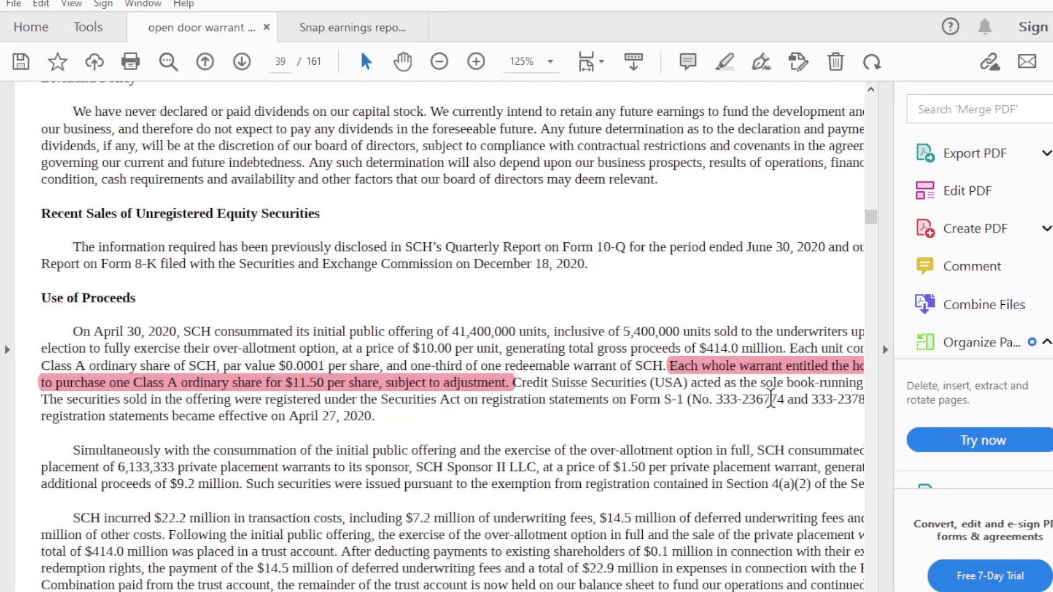
scroll(737, 400, right, 4)
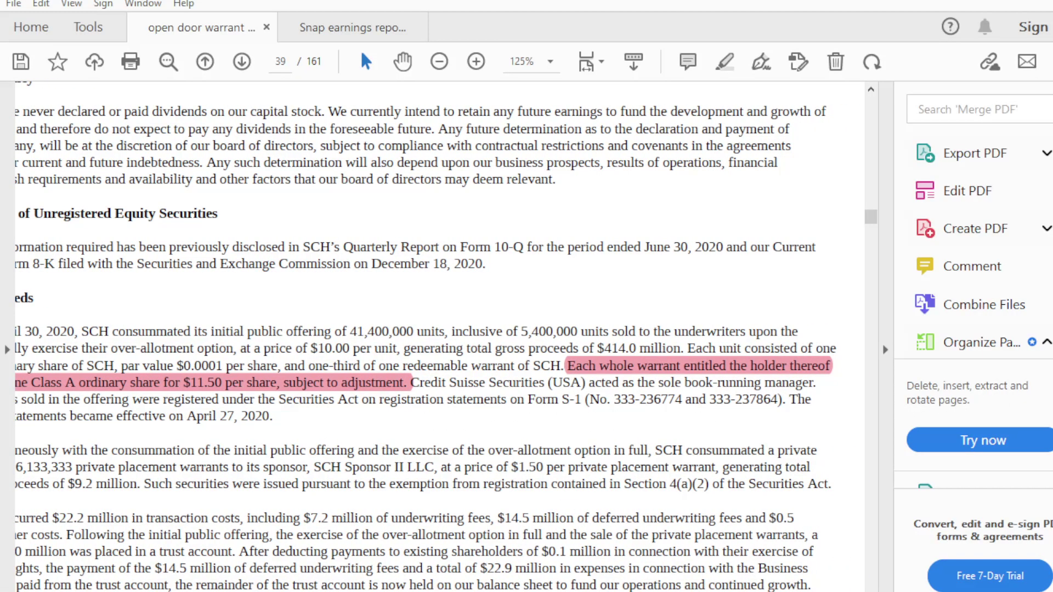
scroll(441, 336, left, 4)
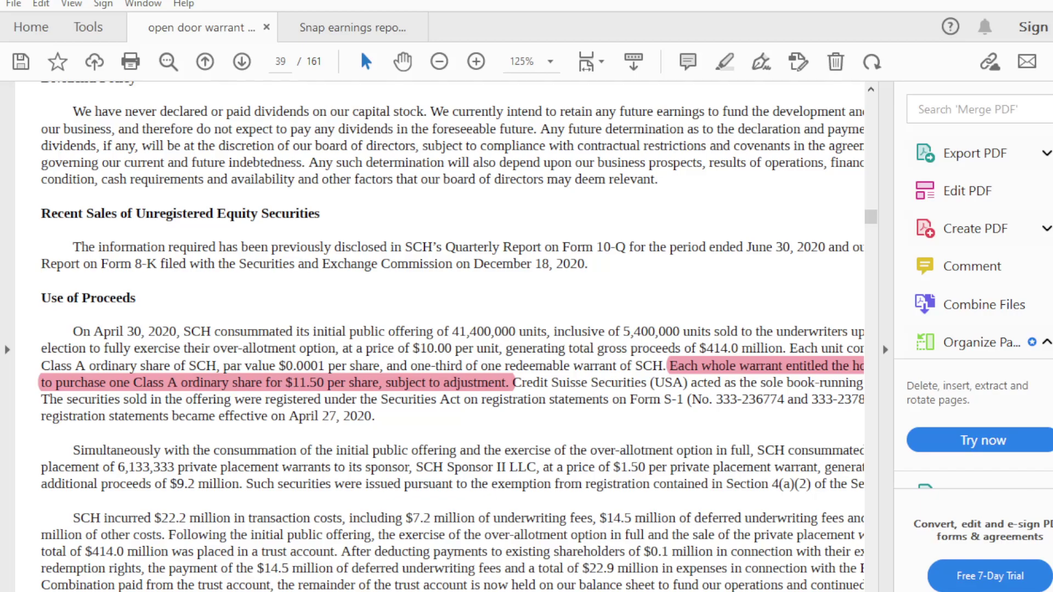
Return to the Word Document2 notes and briefly select, then deselect, '$11.50'.
mouse_move(1047, 334)
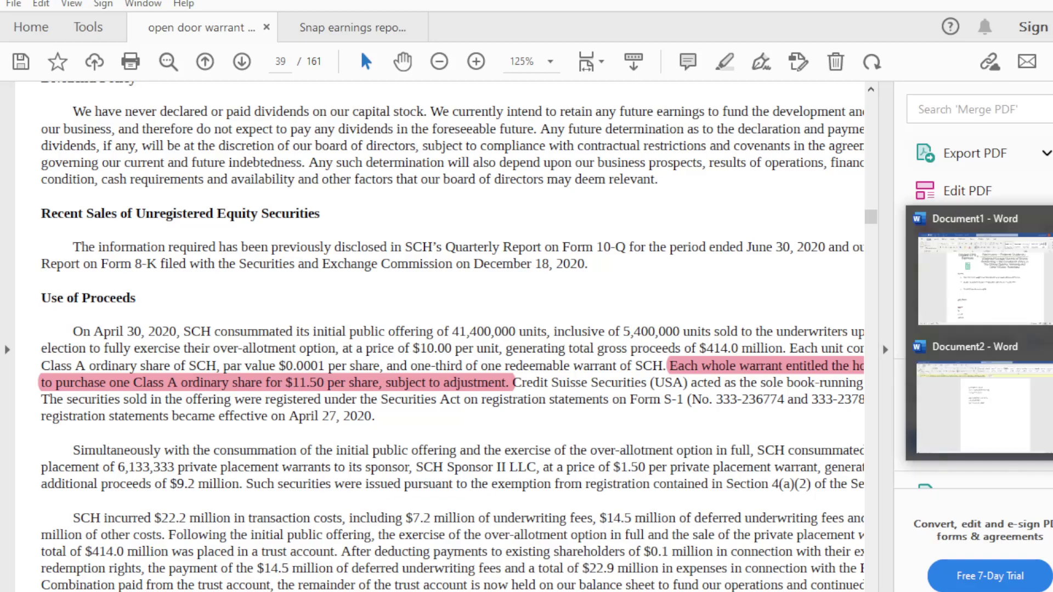
click(1003, 378)
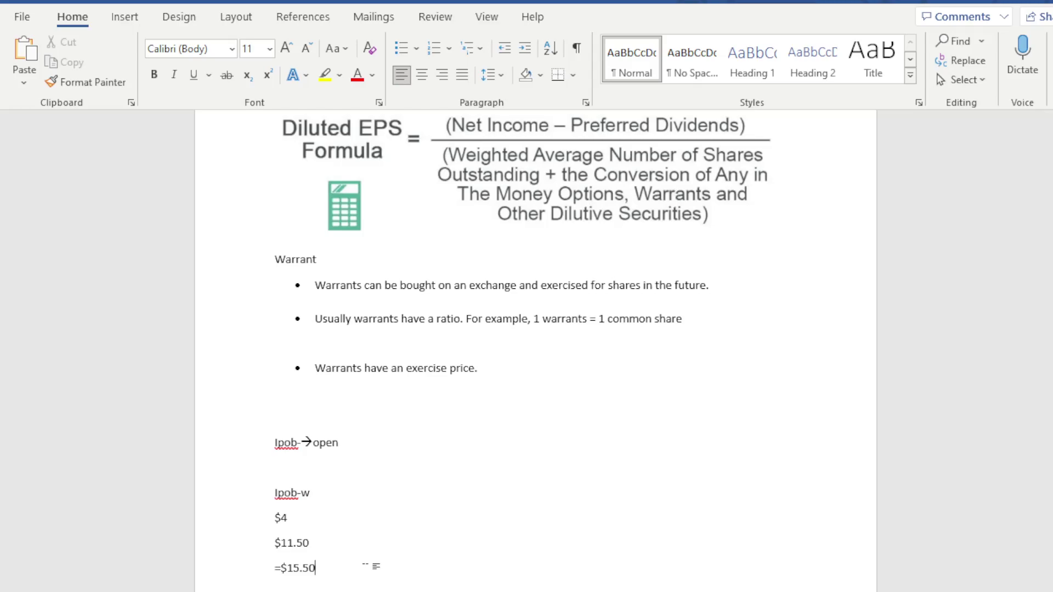
drag(322, 542, 274, 546)
click(360, 555)
Bring up the Seeking Alpha Opendoor warrant redemption article and close its 'warrant' find bar.
click(999, 284)
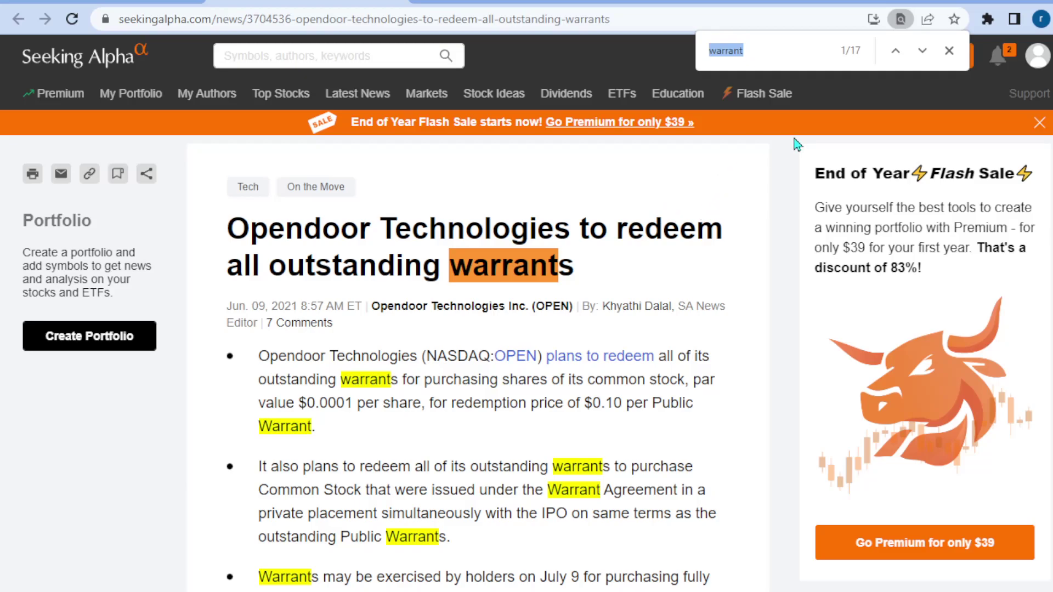
click(948, 50)
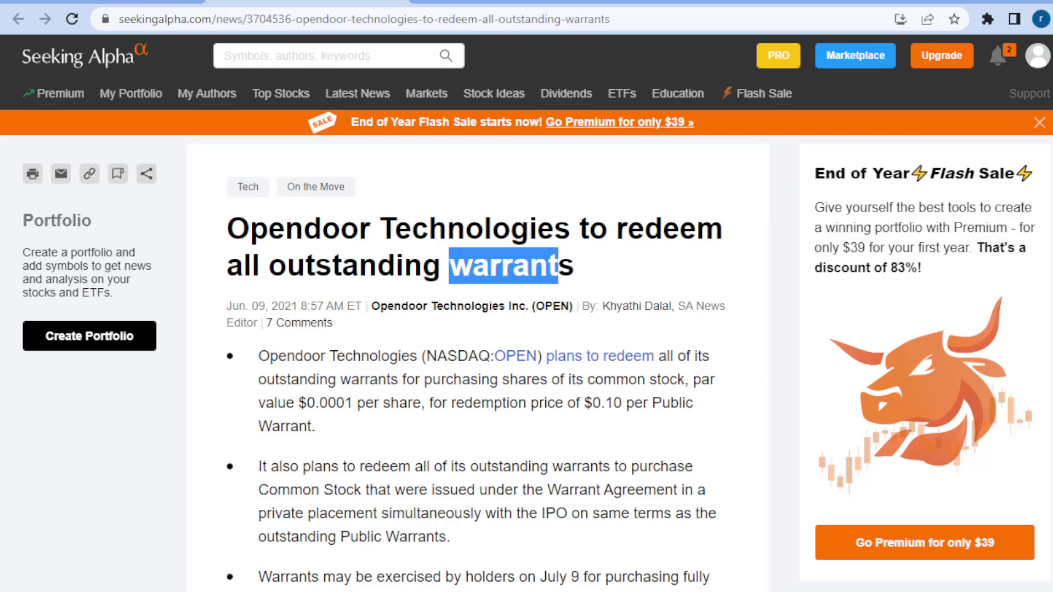
Bring the Word notes with the $4, $11.50, =$15.50 example back on screen.
click(1001, 293)
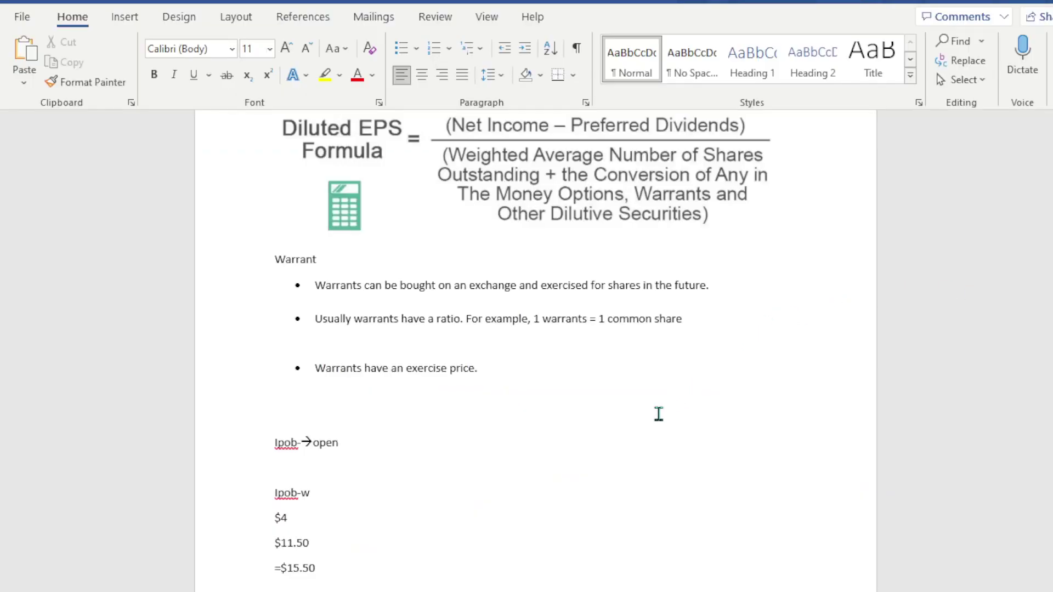